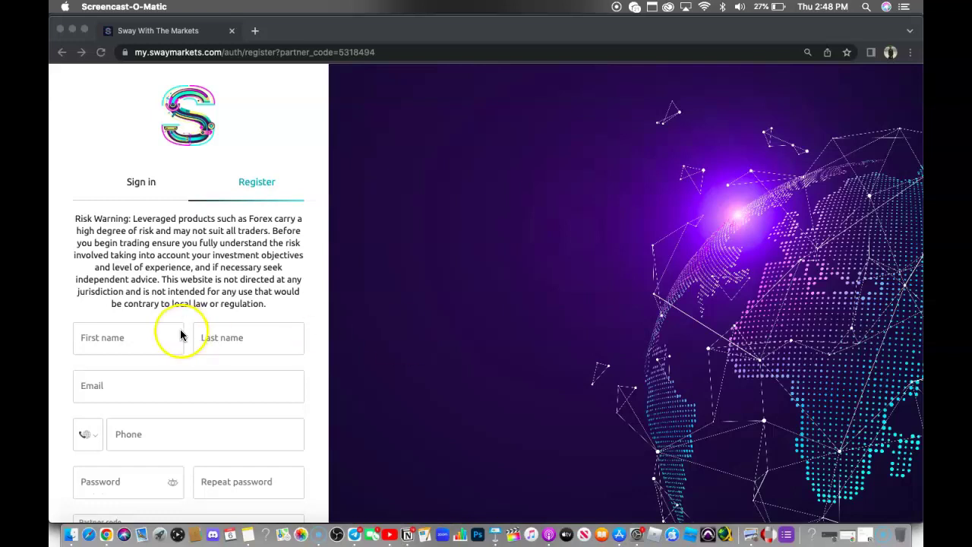
Step: Fill in the registration form with the full name, email, phone and password, accept the Terms and Conditions, and submit it
{"action": "scroll", "coordinate": [182, 334], "scroll_direction": "down", "scroll_amount": 3}
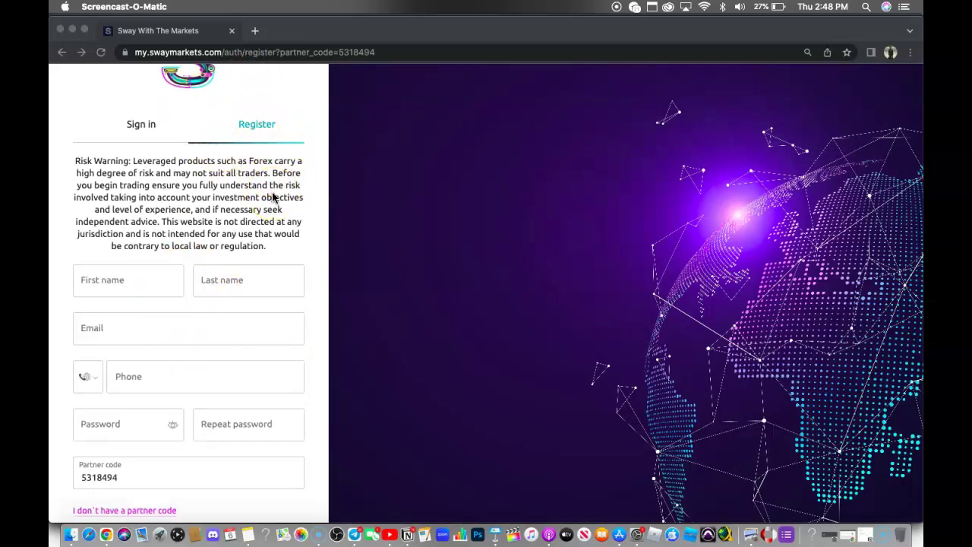
{"action": "left_click", "coordinate": [163, 280]}
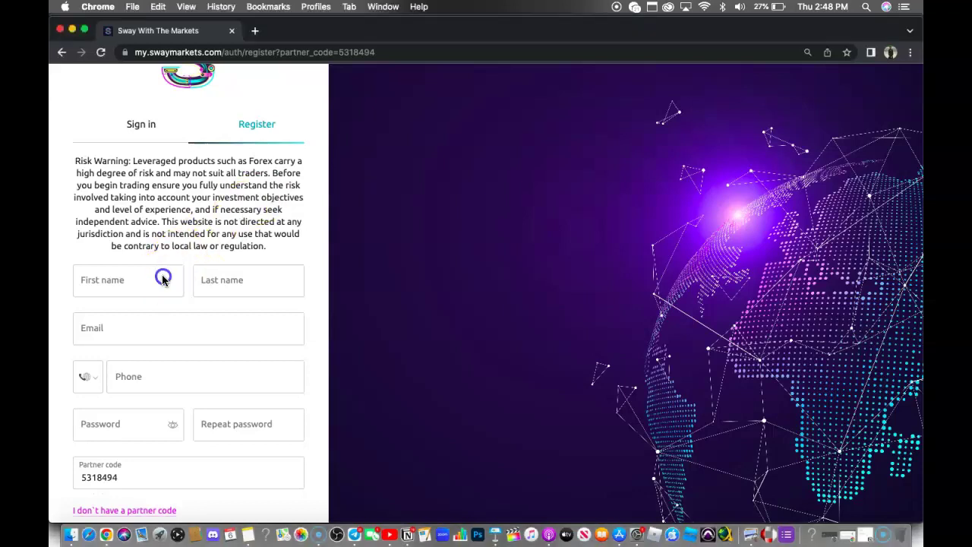
{"action": "left_click", "coordinate": [141, 278]}
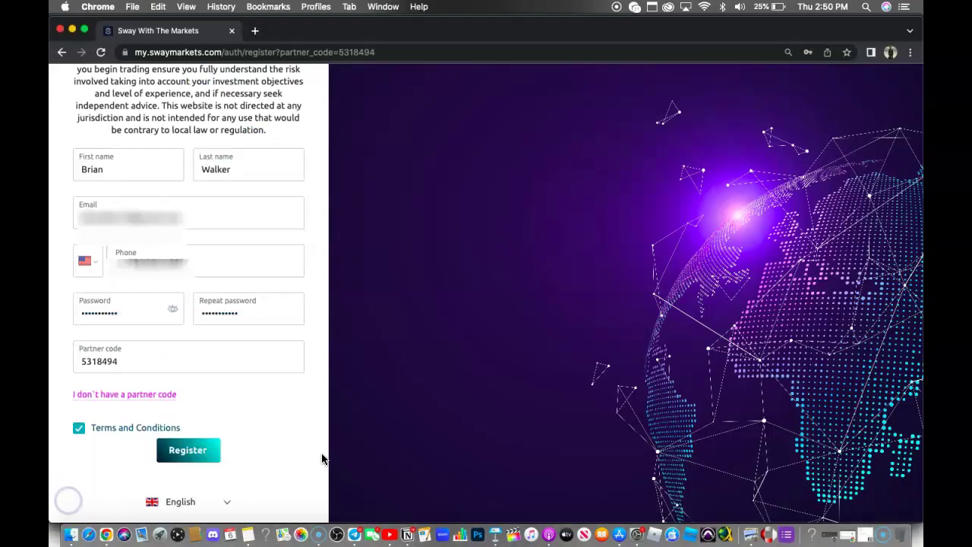
{"action": "left_click", "coordinate": [255, 176]}
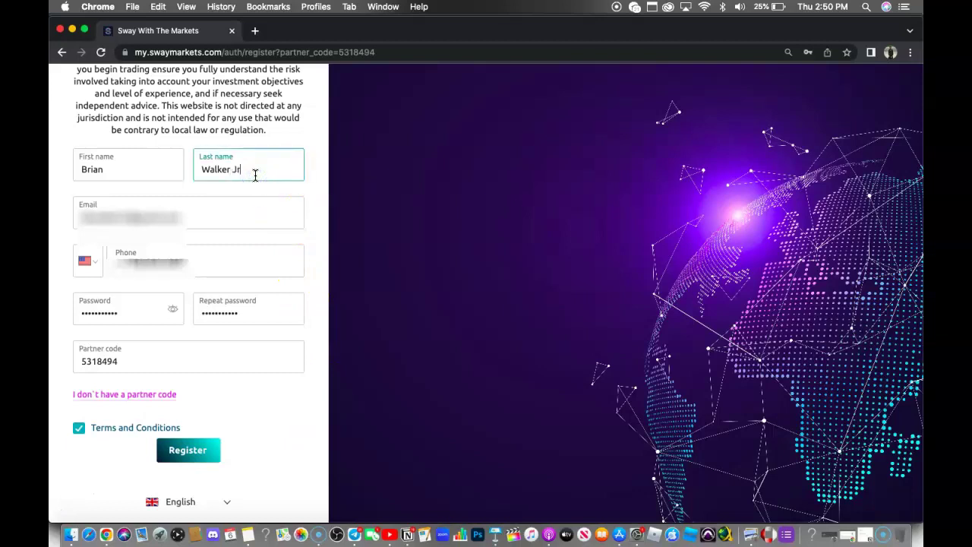
{"action": "left_click", "coordinate": [209, 458]}
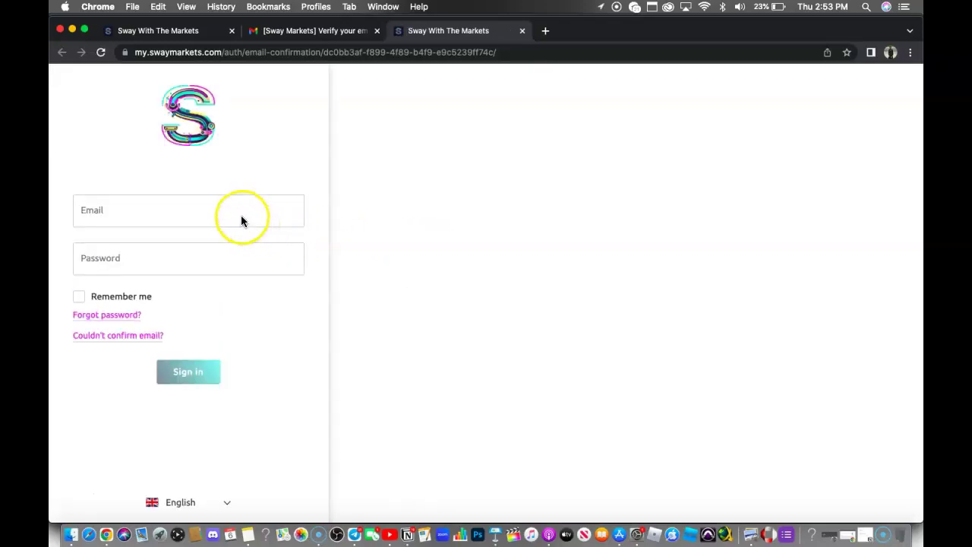
Step: Sign in to the new account with the registered email and the account password
{"action": "left_click", "coordinate": [194, 212]}
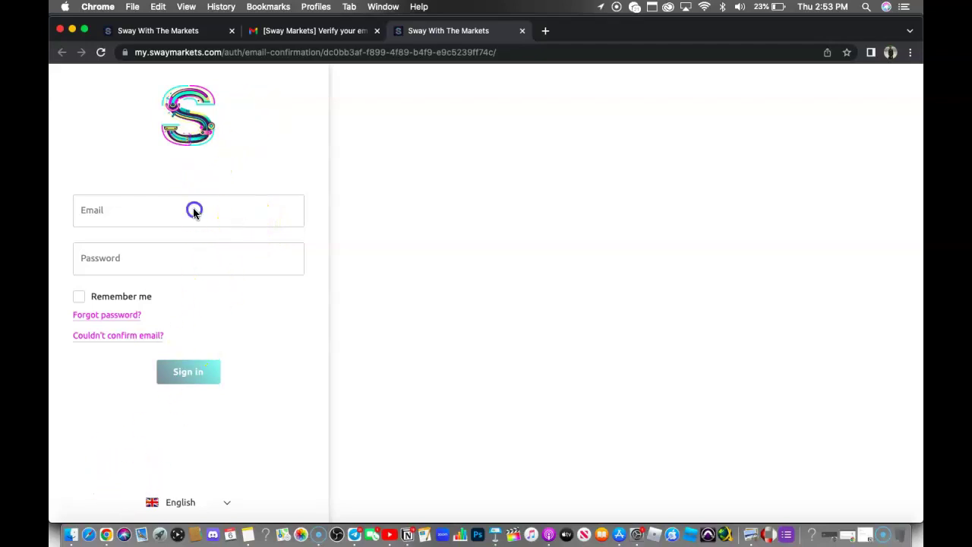
{"action": "left_click", "coordinate": [155, 212]}
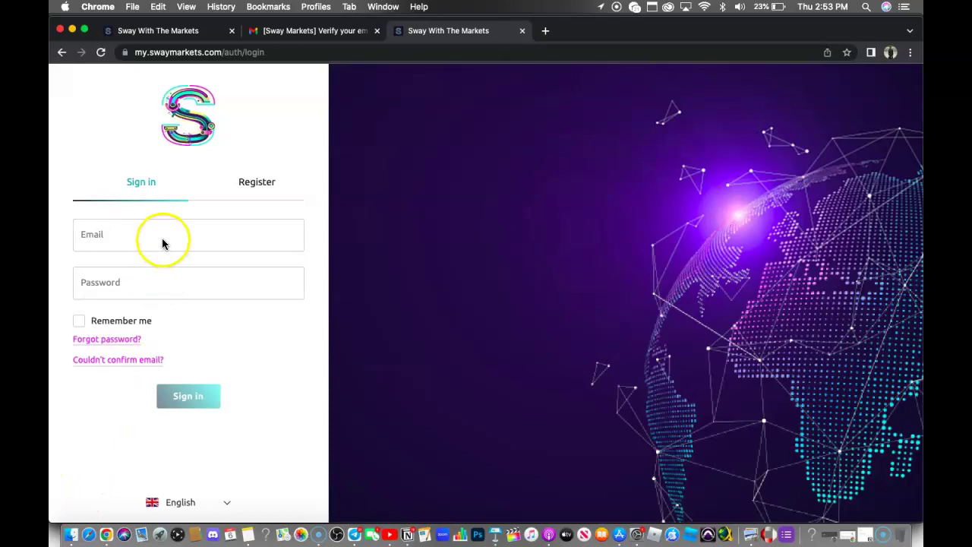
{"action": "left_click", "coordinate": [162, 239]}
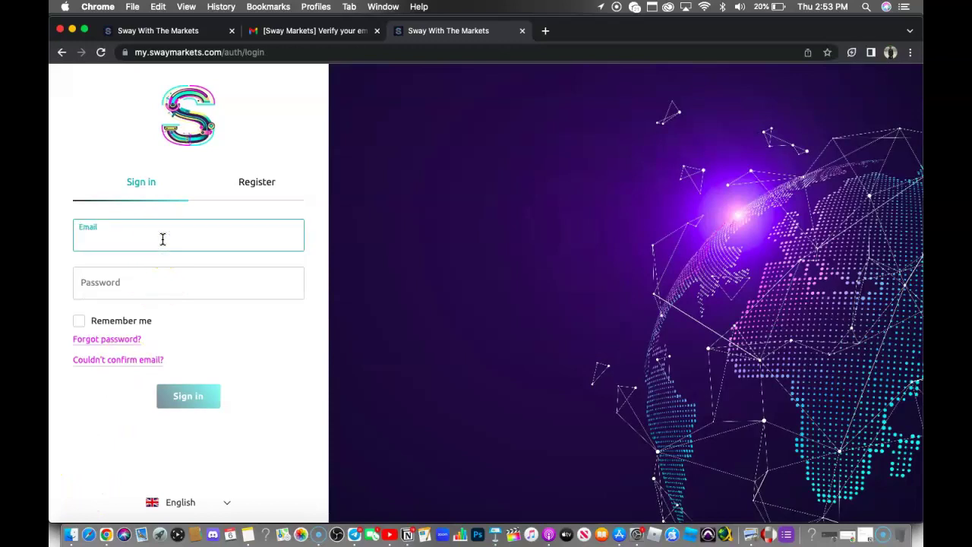
{"action": "type", "text": "b"}
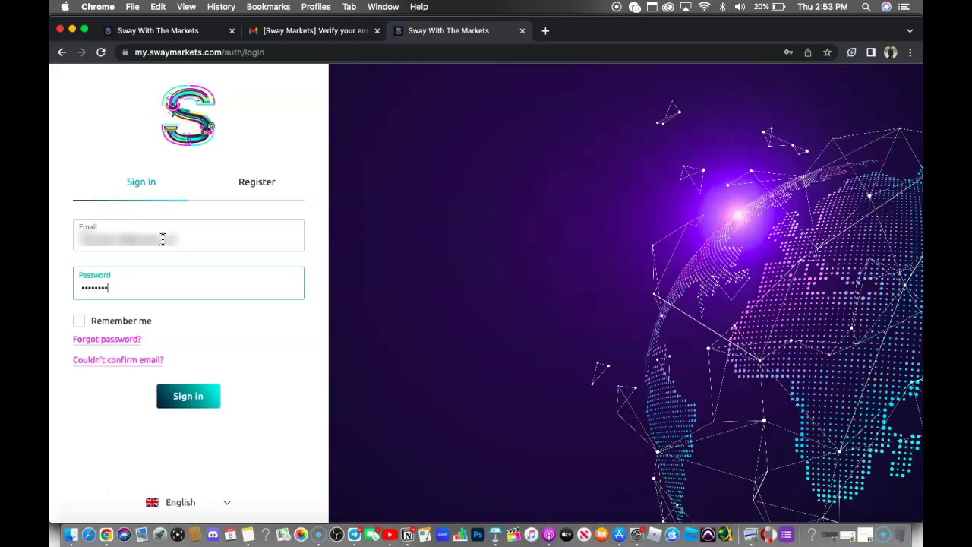
{"action": "key", "text": "Return"}
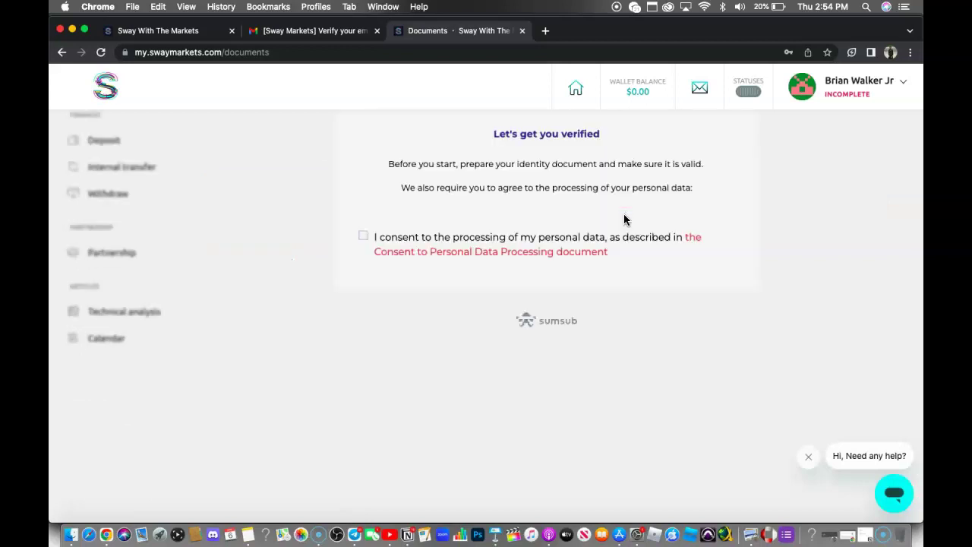
Step: Consent to the processing of personal data and proceed to the applicant data form
{"action": "scroll", "coordinate": [624, 219], "scroll_direction": "up", "scroll_amount": 3}
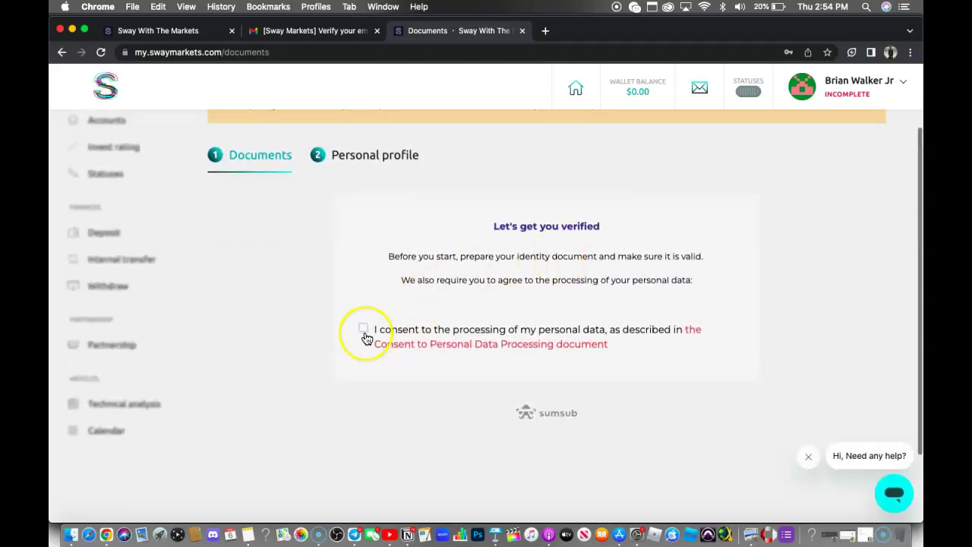
{"action": "left_click", "coordinate": [363, 332]}
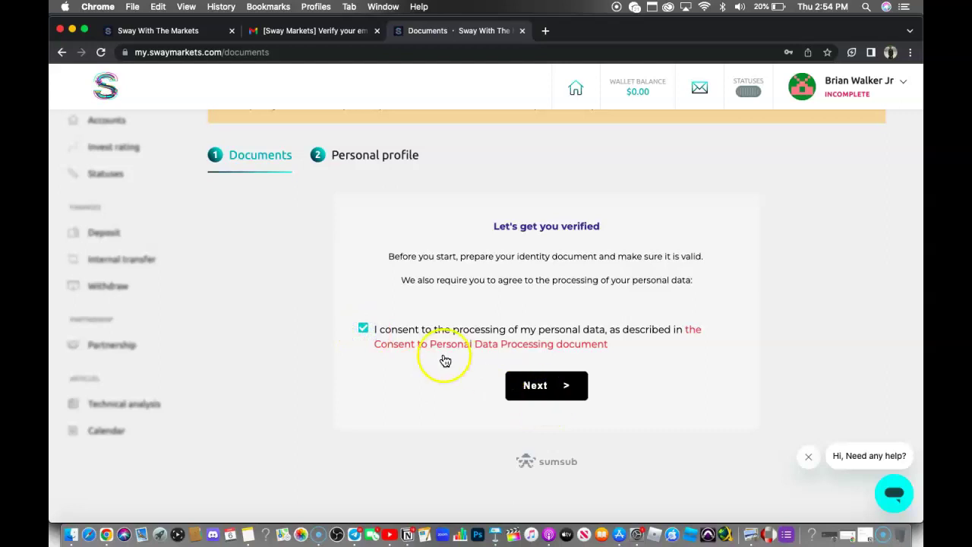
{"action": "left_click", "coordinate": [581, 394]}
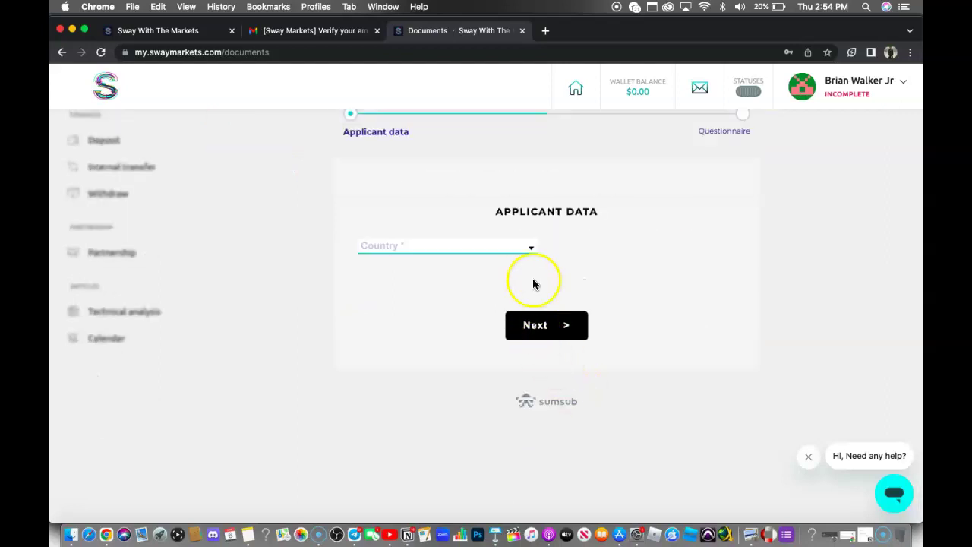
Step: Set the applicant's country to United States of America and proceed to the questionnaire
{"action": "left_click", "coordinate": [528, 250]}
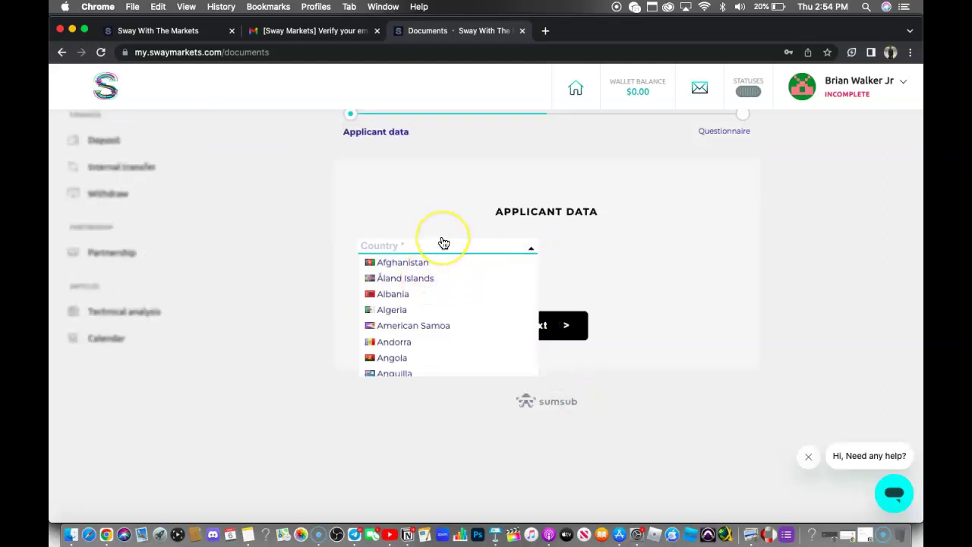
{"action": "type", "text": "uni"}
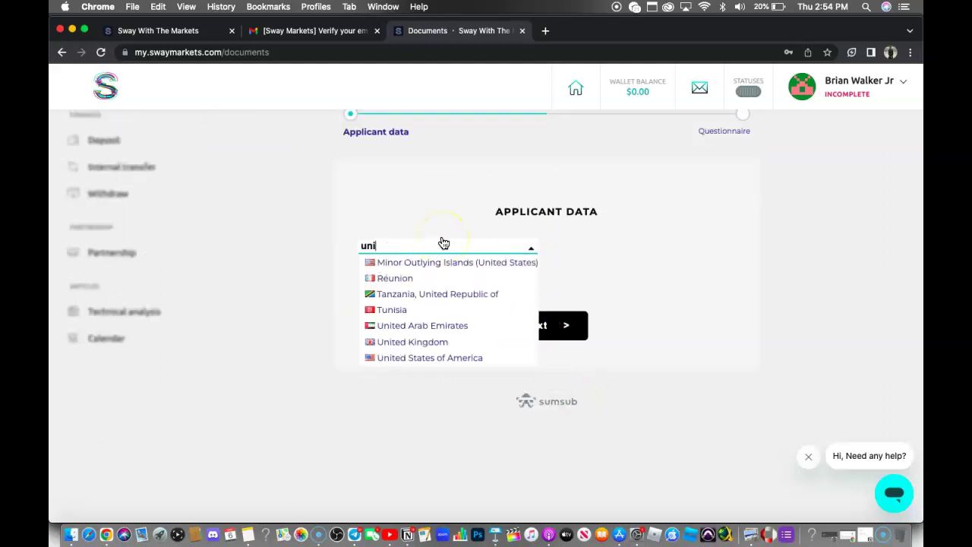
{"action": "left_click", "coordinate": [384, 357]}
{"action": "left_click", "coordinate": [544, 328]}
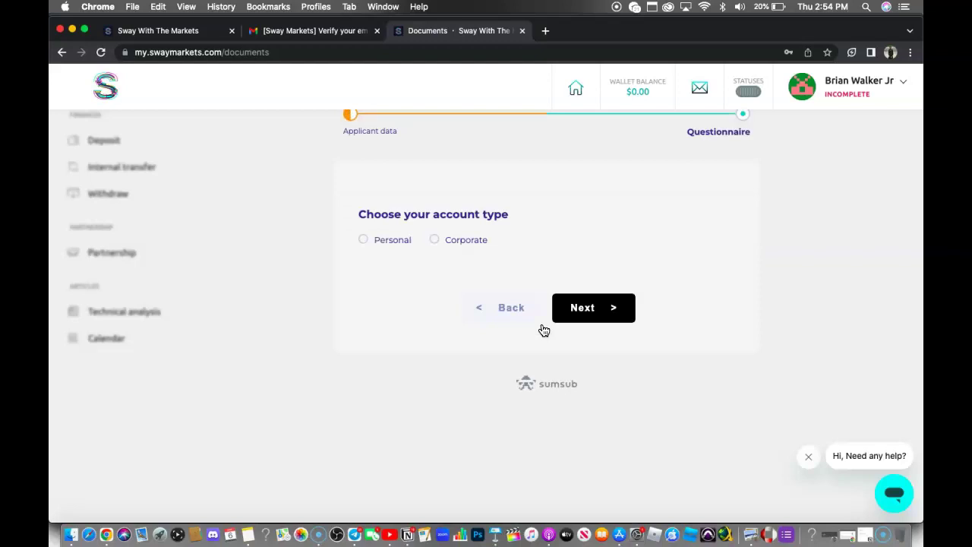
Step: Choose Personal as the account type and submit the questionnaire
{"action": "left_click", "coordinate": [389, 278]}
{"action": "left_click", "coordinate": [589, 346]}
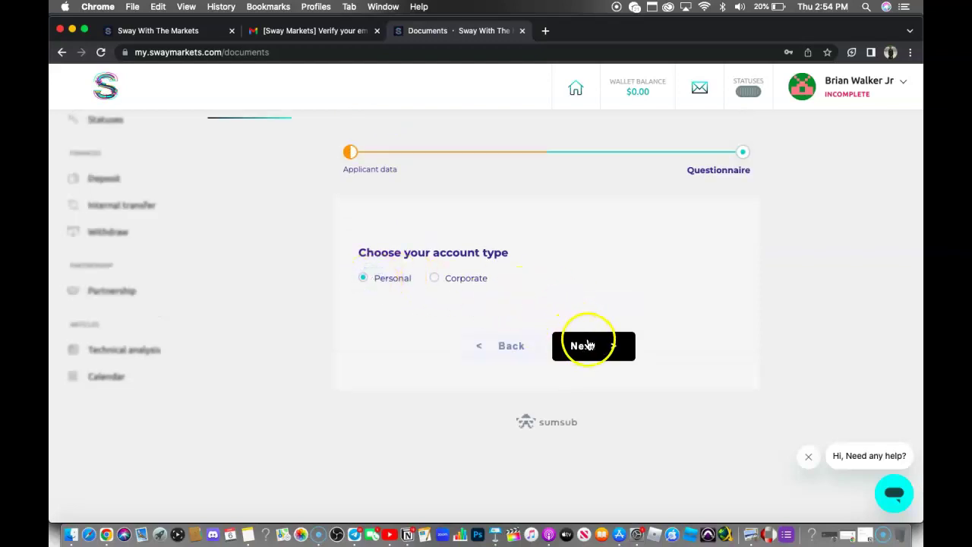
{"action": "scroll", "coordinate": [600, 321], "scroll_direction": "up", "scroll_amount": 3}
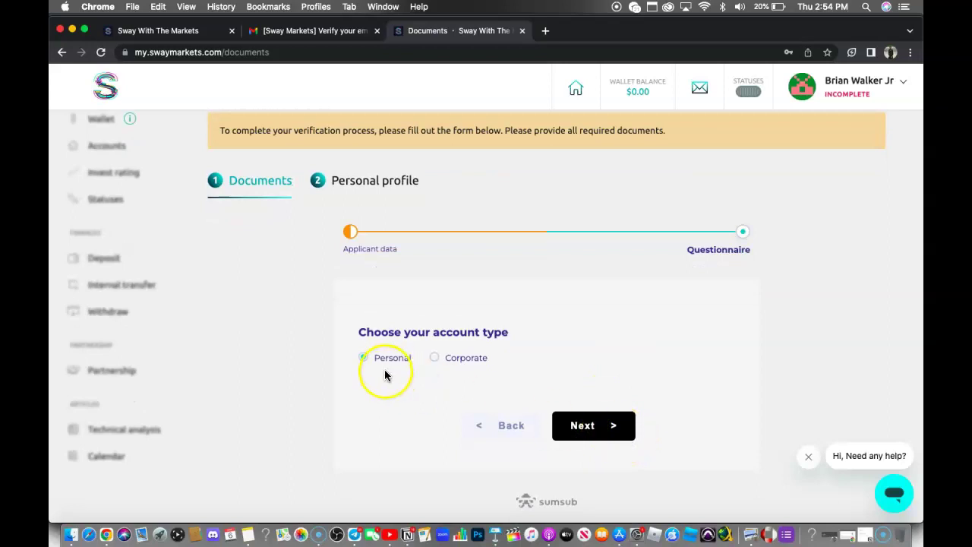
{"action": "left_click", "coordinate": [631, 430]}
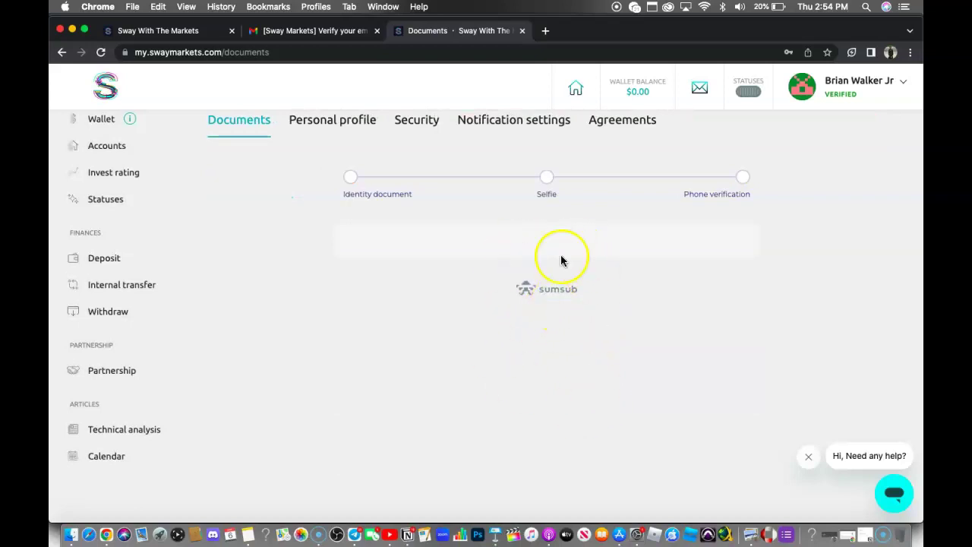
Step: Choose Driver's license as the identity document type and bring up the QR code for continuing verification on a phone
{"action": "scroll", "coordinate": [621, 285], "scroll_direction": "up", "scroll_amount": 1}
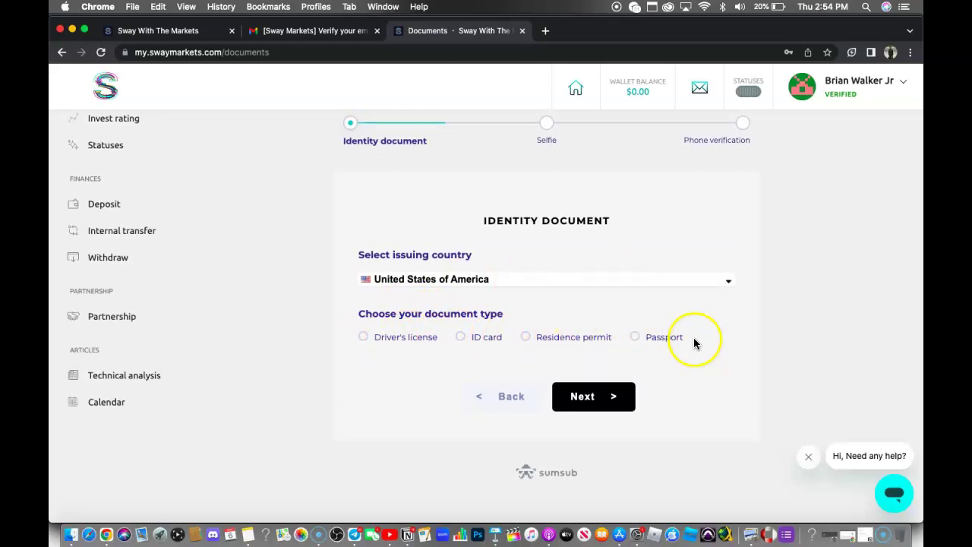
{"action": "left_click", "coordinate": [368, 338]}
{"action": "scroll", "coordinate": [481, 343], "scroll_direction": "down", "scroll_amount": 5}
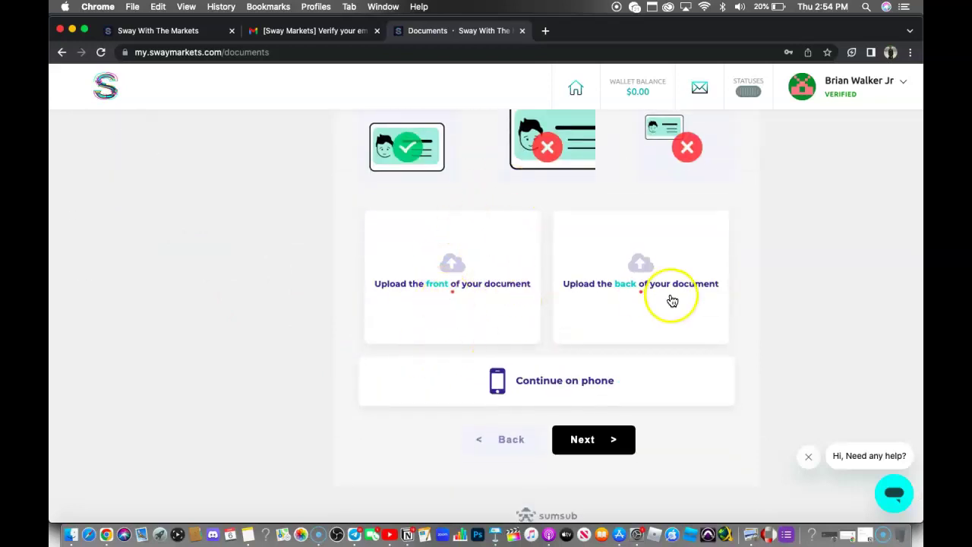
{"action": "left_click", "coordinate": [539, 380]}
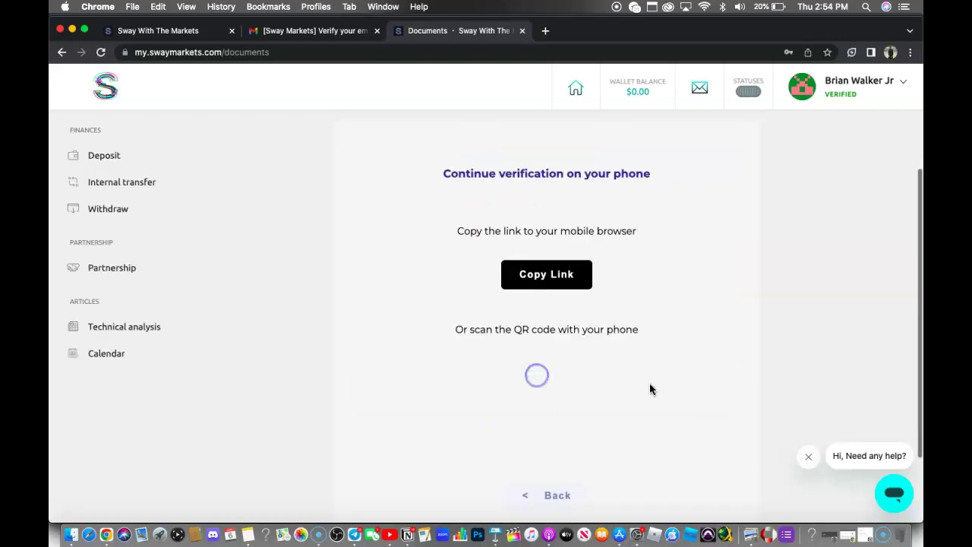
{"action": "scroll", "coordinate": [555, 322], "scroll_direction": "down", "scroll_amount": 2}
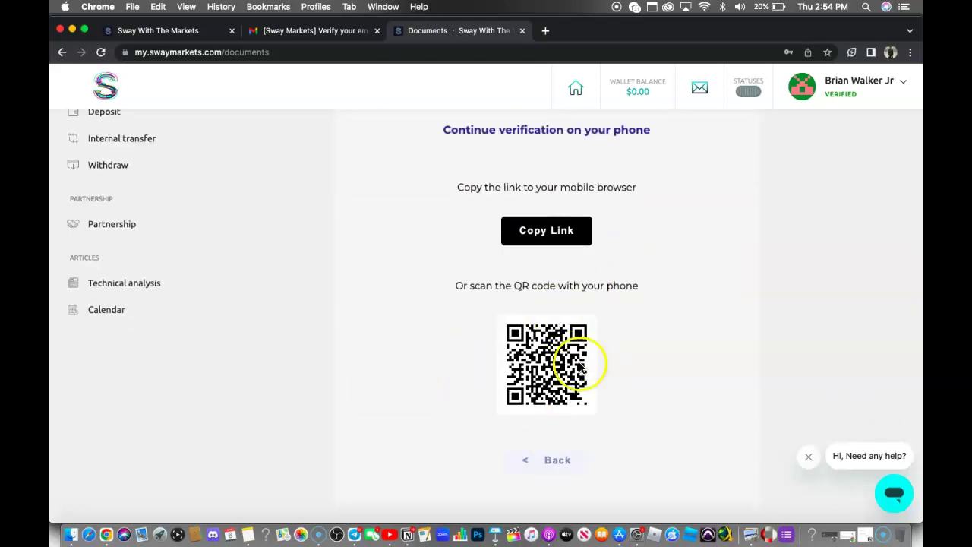
{"action": "scroll", "coordinate": [579, 367], "scroll_direction": "up", "scroll_amount": 2}
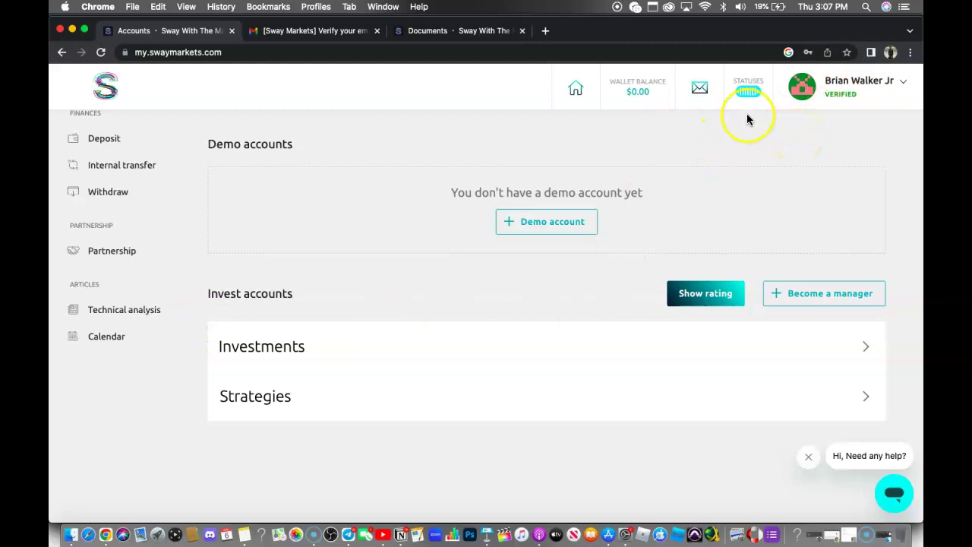
Step: Start creating a demo account of the Demo ECN type from the accounts overview
{"action": "scroll", "coordinate": [228, 189], "scroll_direction": "up", "scroll_amount": 1}
{"action": "scroll", "coordinate": [159, 197], "scroll_direction": "up", "scroll_amount": 5}
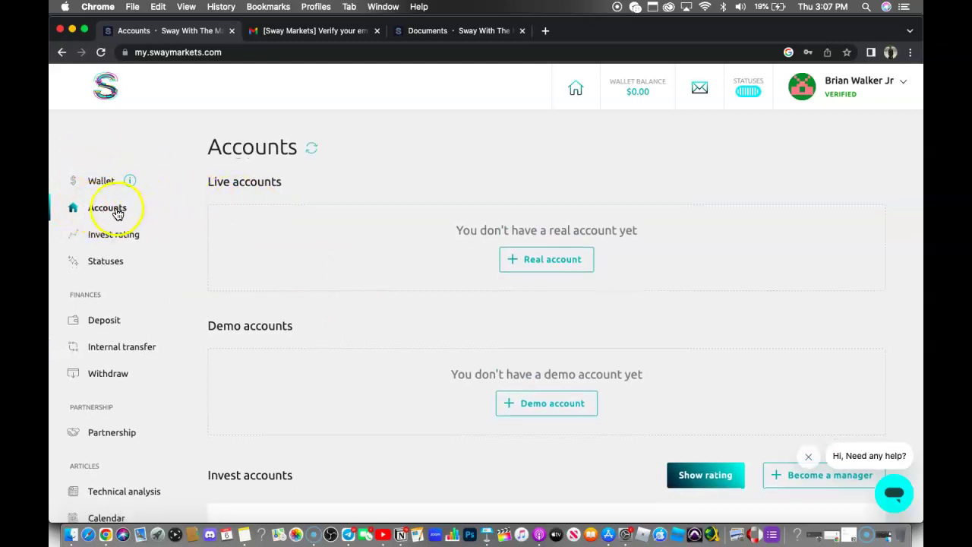
{"action": "scroll", "coordinate": [597, 315], "scroll_direction": "down", "scroll_amount": 2}
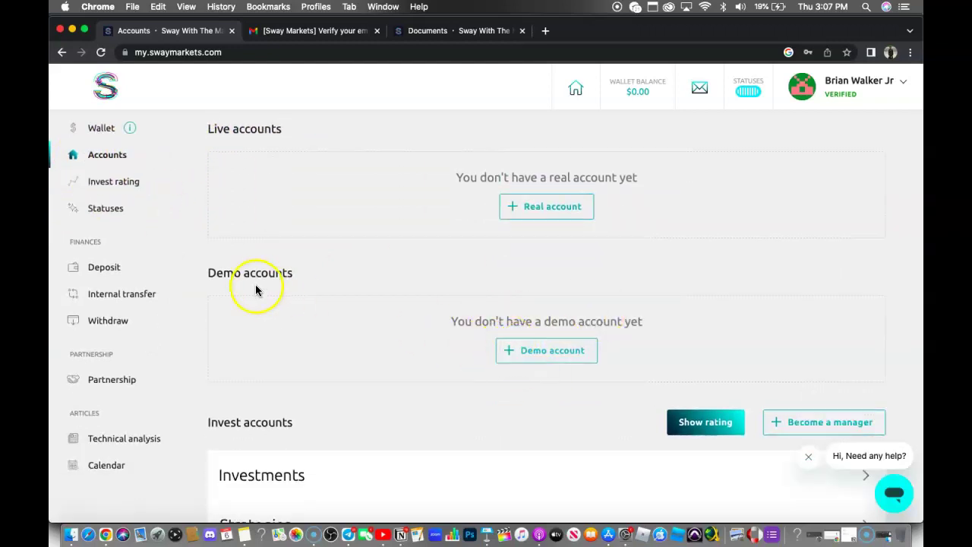
{"action": "left_click", "coordinate": [519, 358]}
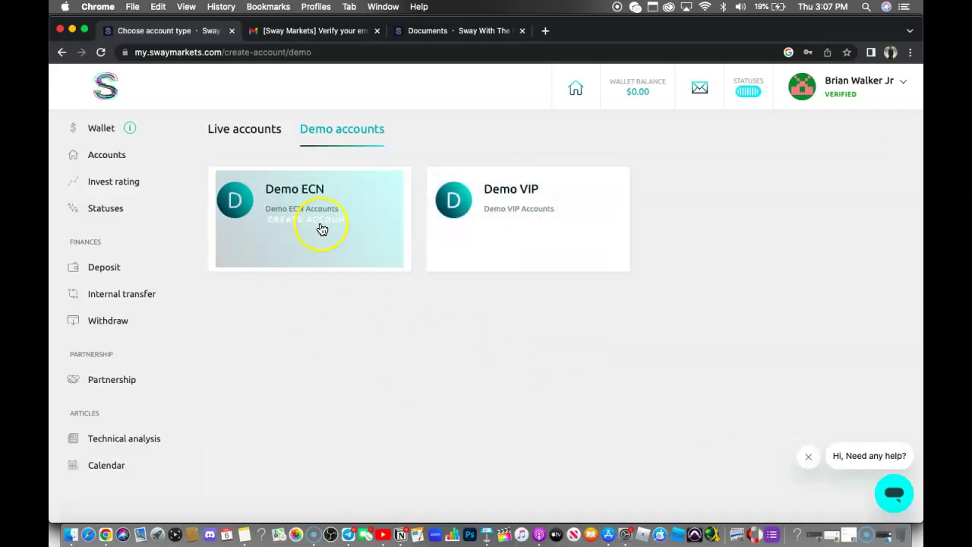
{"action": "left_click", "coordinate": [349, 235]}
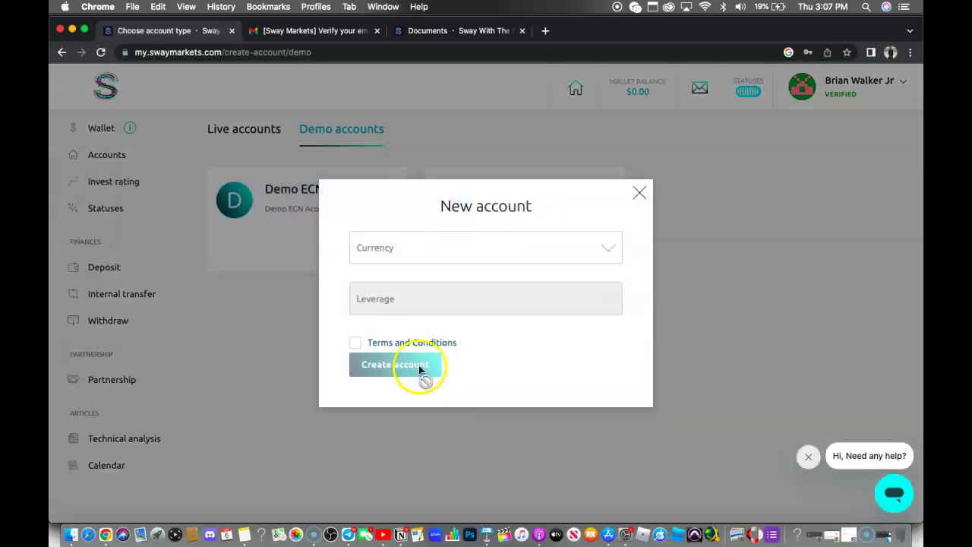
Step: Create the demo account with USD currency and 1:200 leverage, accepting the Terms and Conditions
{"action": "left_click", "coordinate": [406, 246]}
{"action": "left_click", "coordinate": [375, 278]}
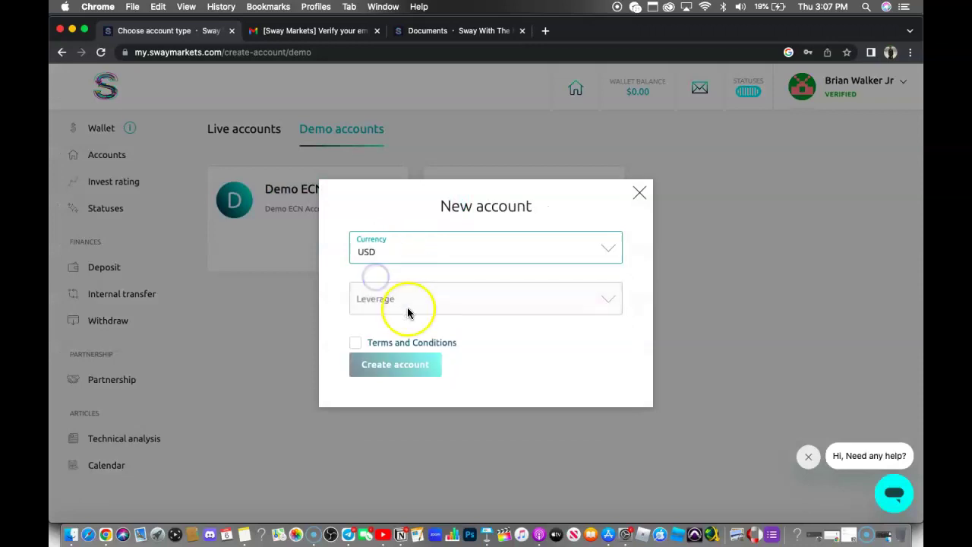
{"action": "left_click", "coordinate": [405, 300]}
{"action": "left_click", "coordinate": [382, 356]}
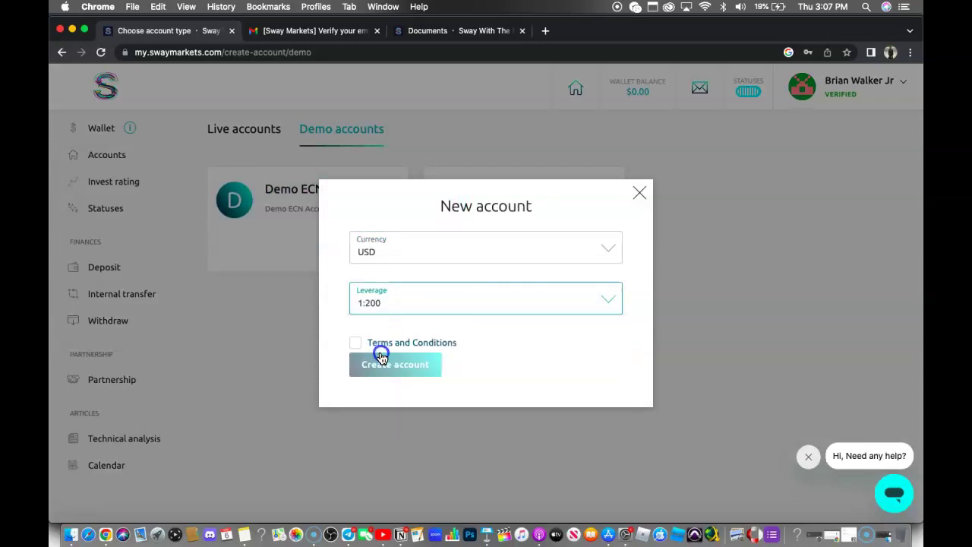
{"action": "left_click", "coordinate": [354, 346]}
{"action": "left_click", "coordinate": [386, 368]}
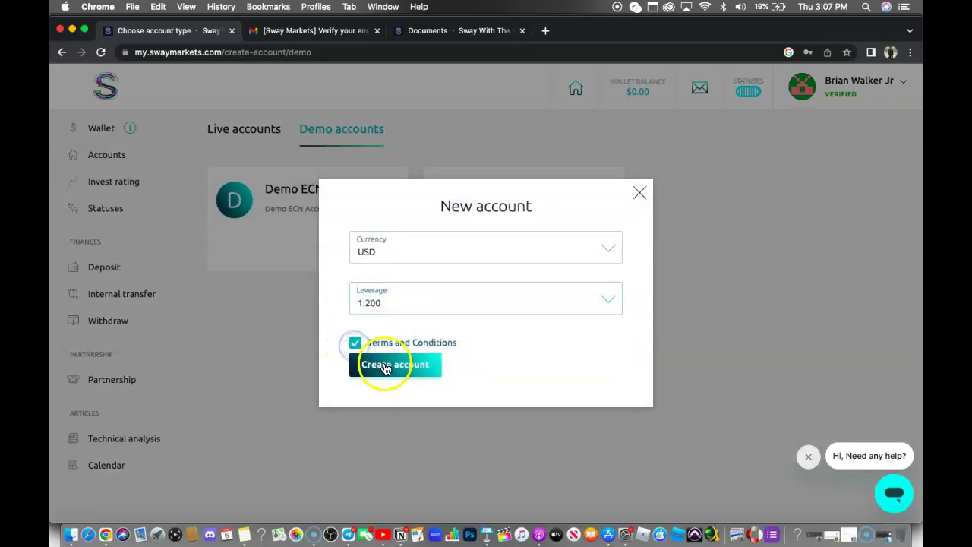
{"action": "left_click", "coordinate": [556, 412]}
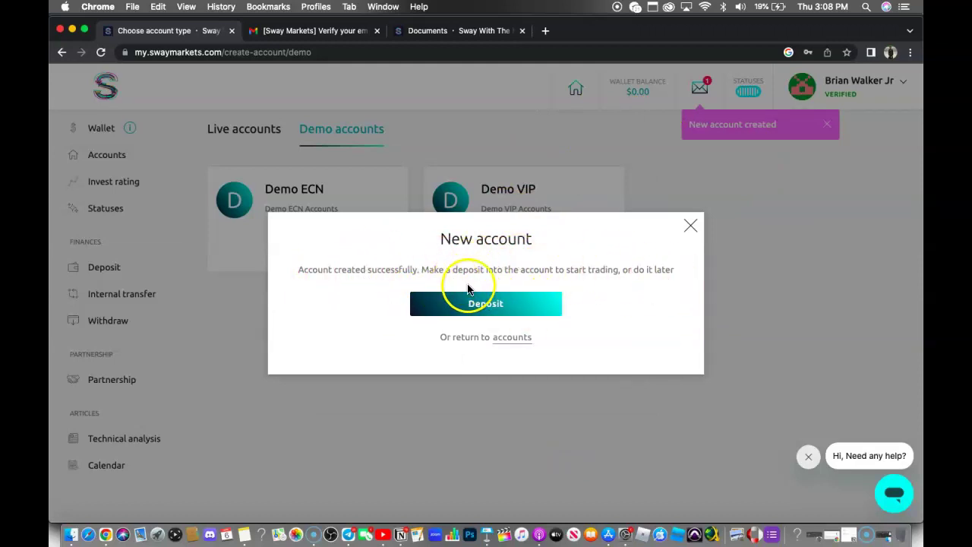
Step: Deposit 100 into the newly created demo account
{"action": "left_click", "coordinate": [496, 305]}
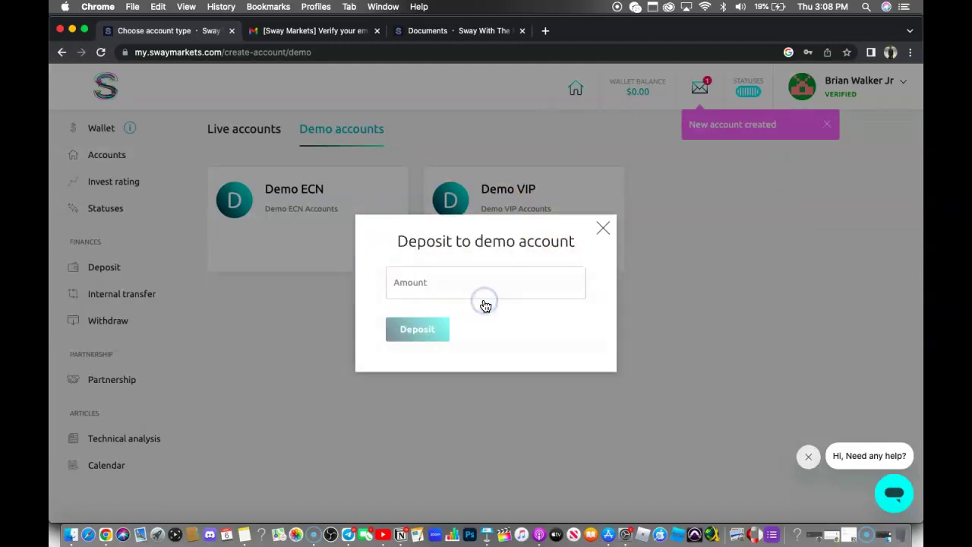
{"action": "left_click", "coordinate": [463, 283]}
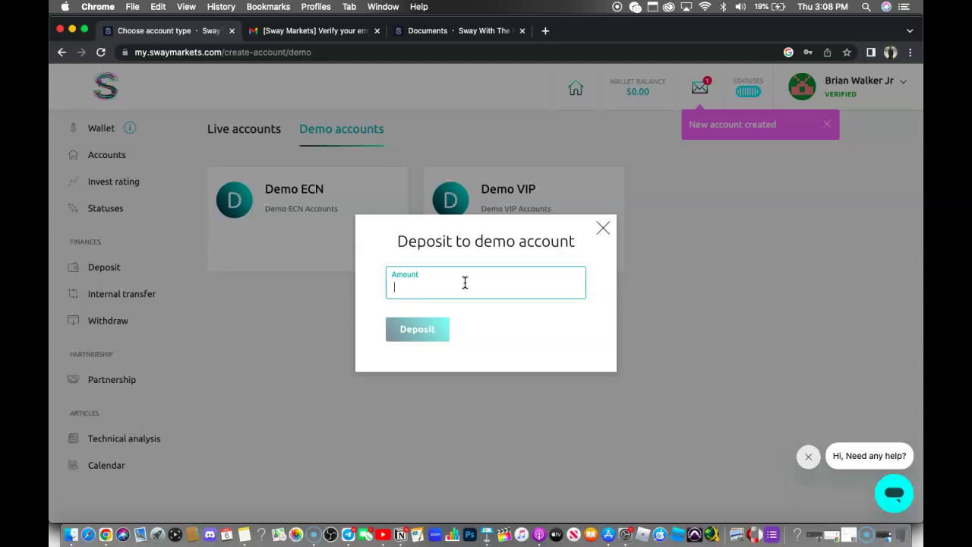
{"action": "type", "text": "100"}
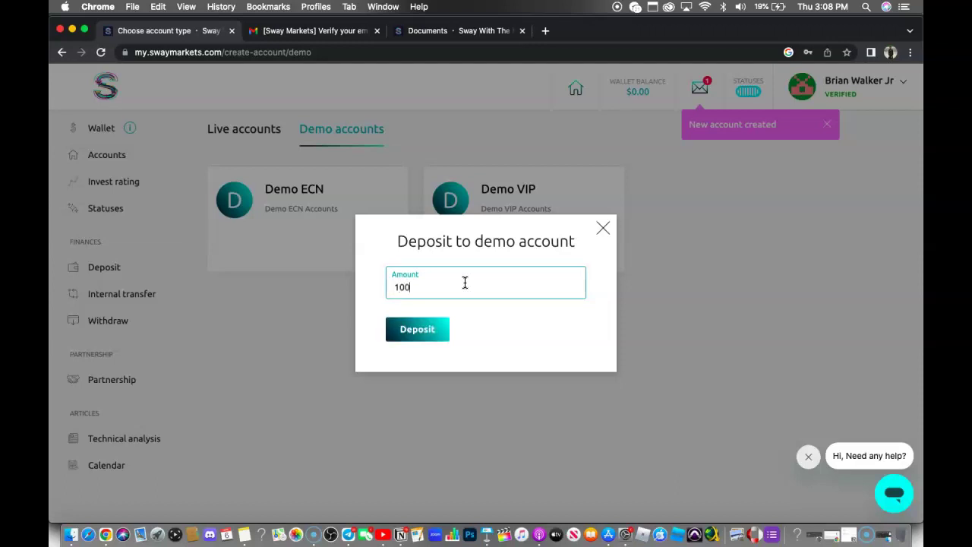
{"action": "left_click", "coordinate": [418, 330]}
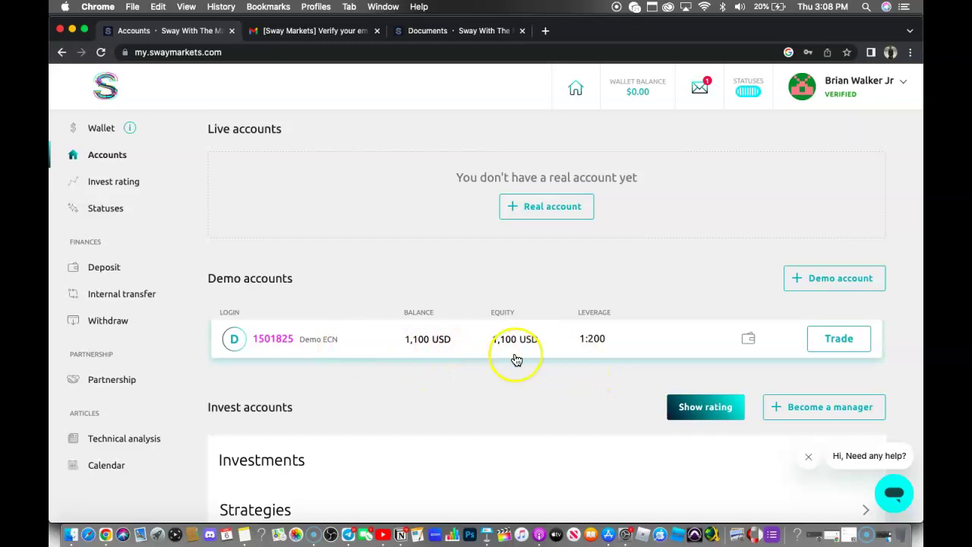
Step: Review the Demo ECN account's entry in the accounts overview, and check the new-account email in Gmail for the MetaTrader 5 credentials
{"action": "scroll", "coordinate": [474, 362], "scroll_direction": "down", "scroll_amount": 1}
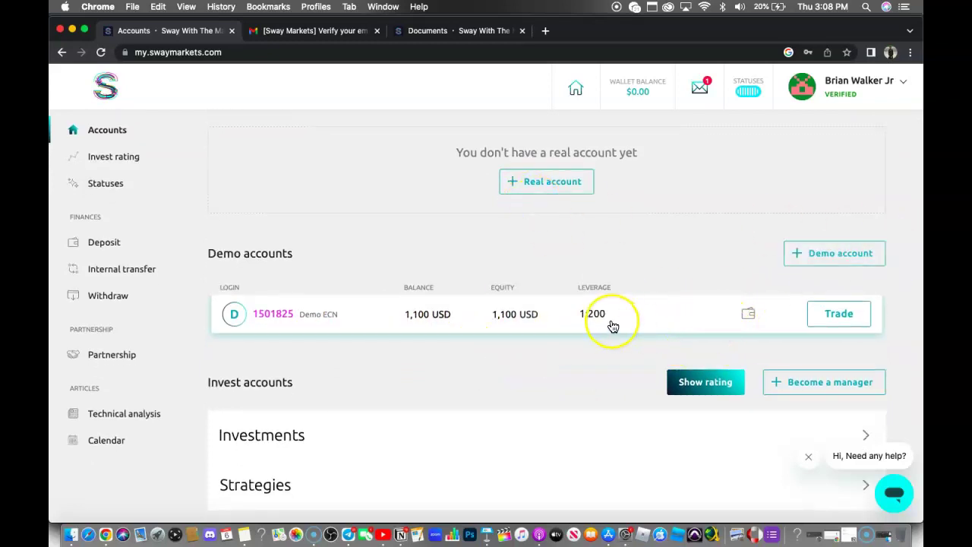
{"action": "scroll", "coordinate": [466, 343], "scroll_direction": "down", "scroll_amount": 1}
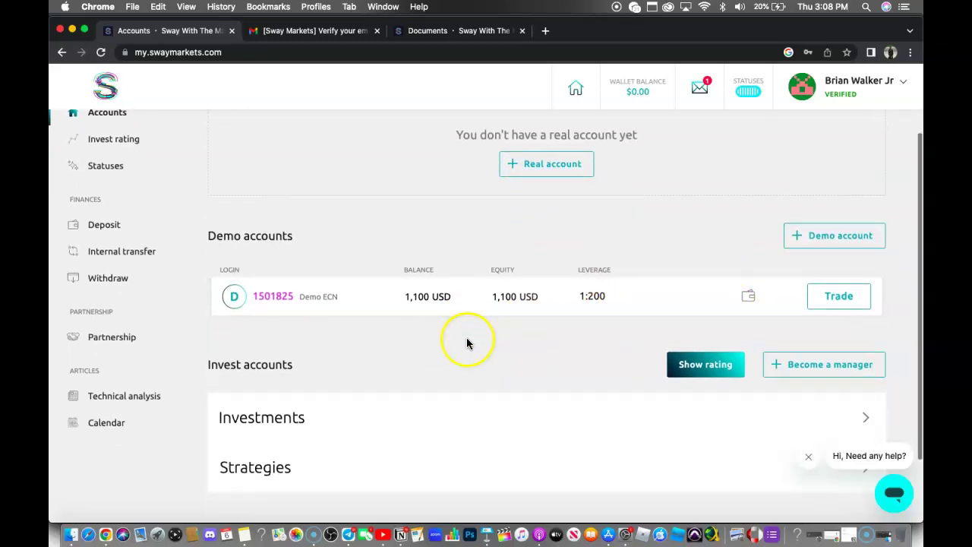
{"action": "scroll", "coordinate": [603, 319], "scroll_direction": "up", "scroll_amount": 1}
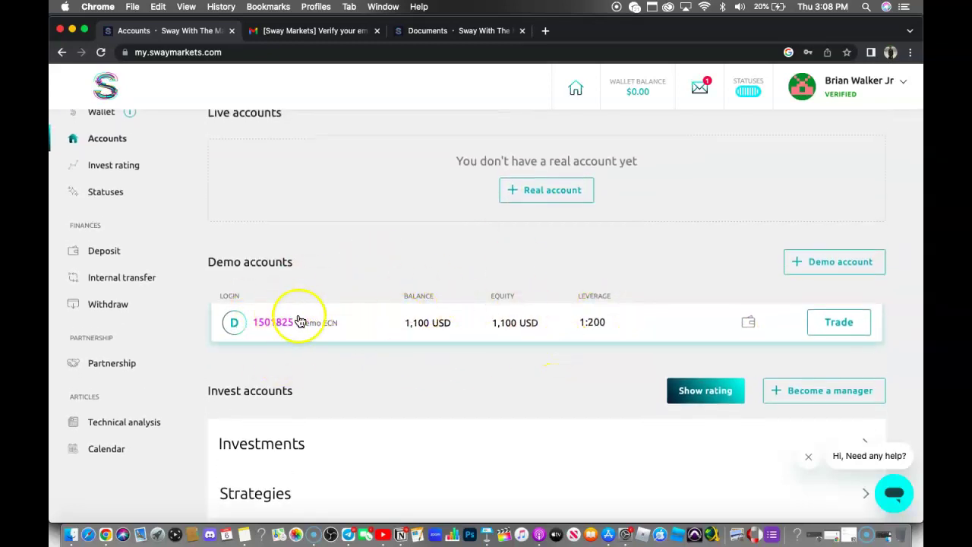
{"action": "key", "text": "ctrl+Tab"}
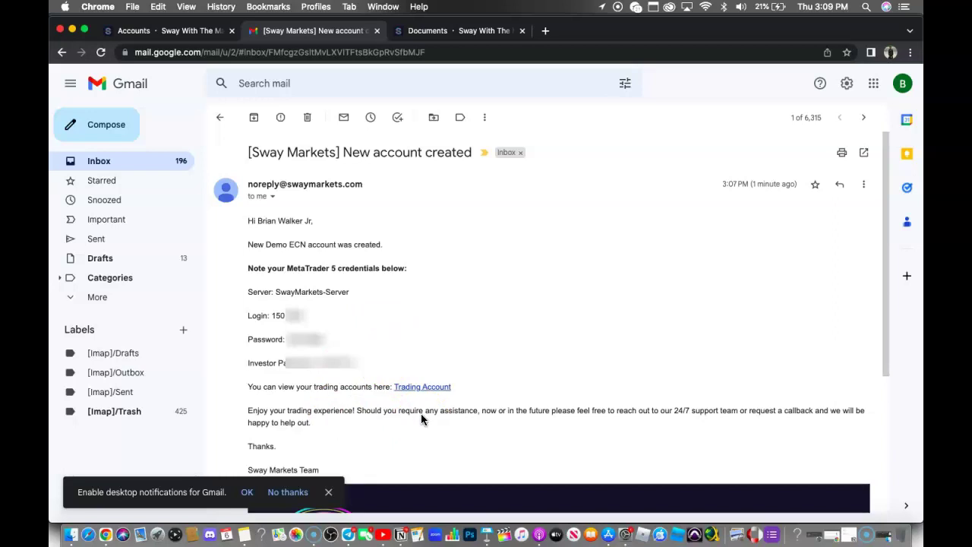
Step: Return to the Sway Markets accounts overview and examine the Live accounts section for the option to create a real account
{"action": "left_click", "coordinate": [202, 34]}
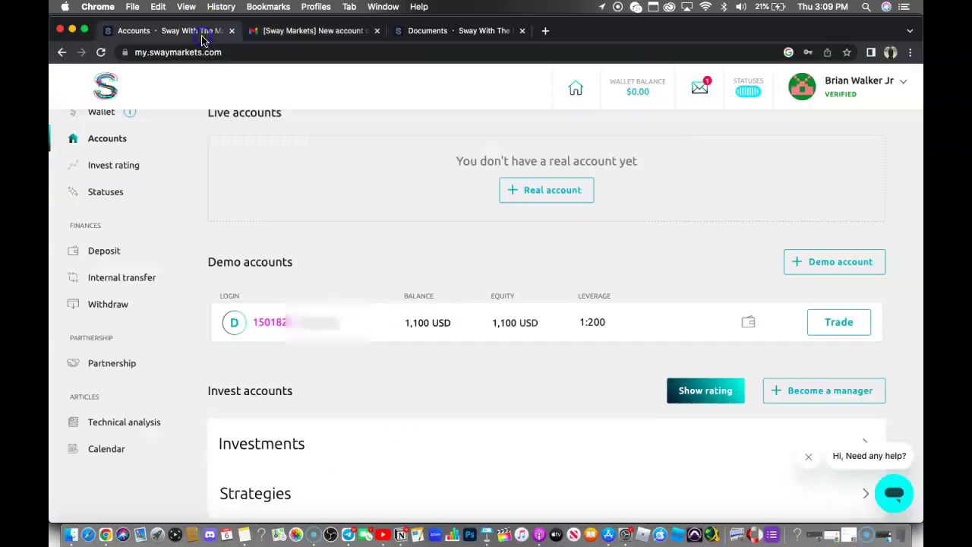
{"action": "scroll", "coordinate": [433, 370], "scroll_direction": "up", "scroll_amount": 2}
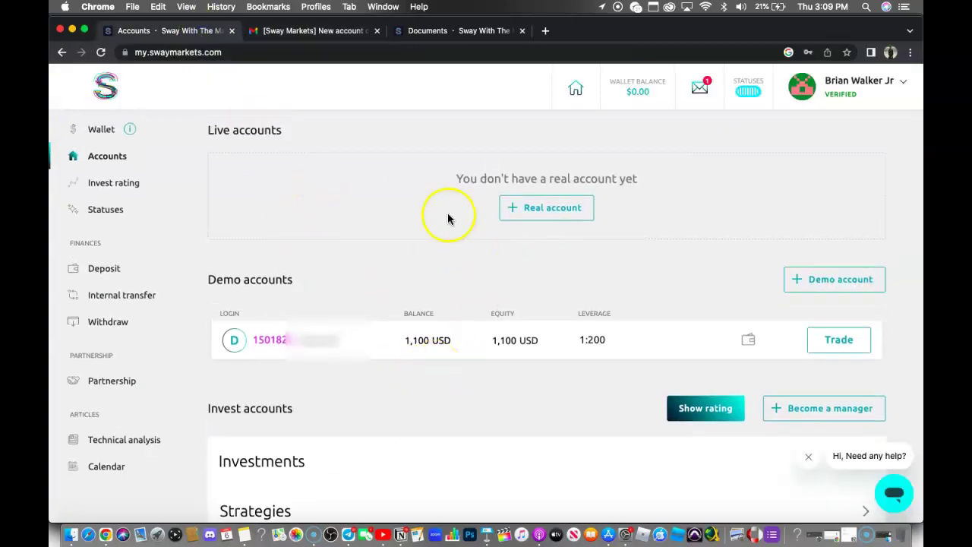
{"action": "scroll", "coordinate": [448, 217], "scroll_direction": "up", "scroll_amount": 1}
{"action": "scroll", "coordinate": [292, 227], "scroll_direction": "up", "scroll_amount": 1}
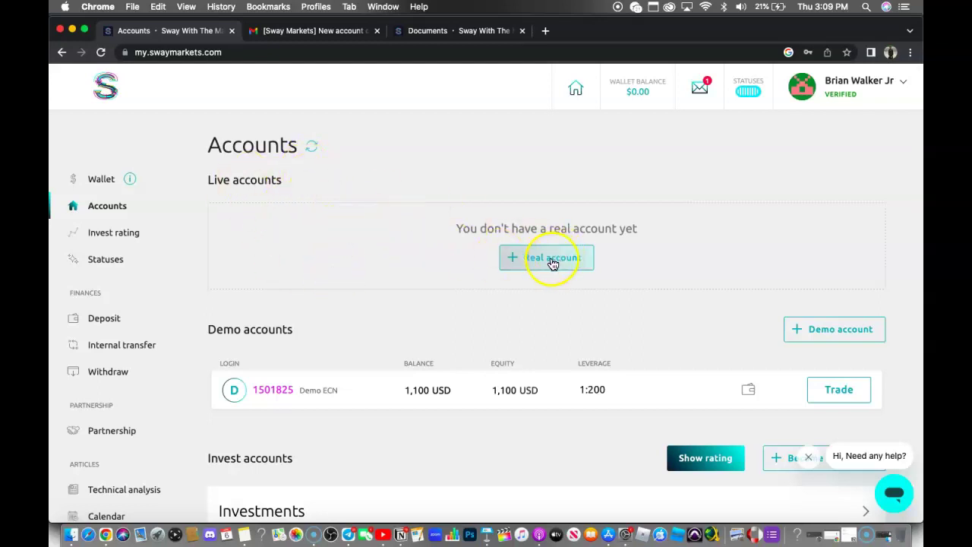
{"action": "scroll", "coordinate": [341, 255], "scroll_direction": "up", "scroll_amount": 1}
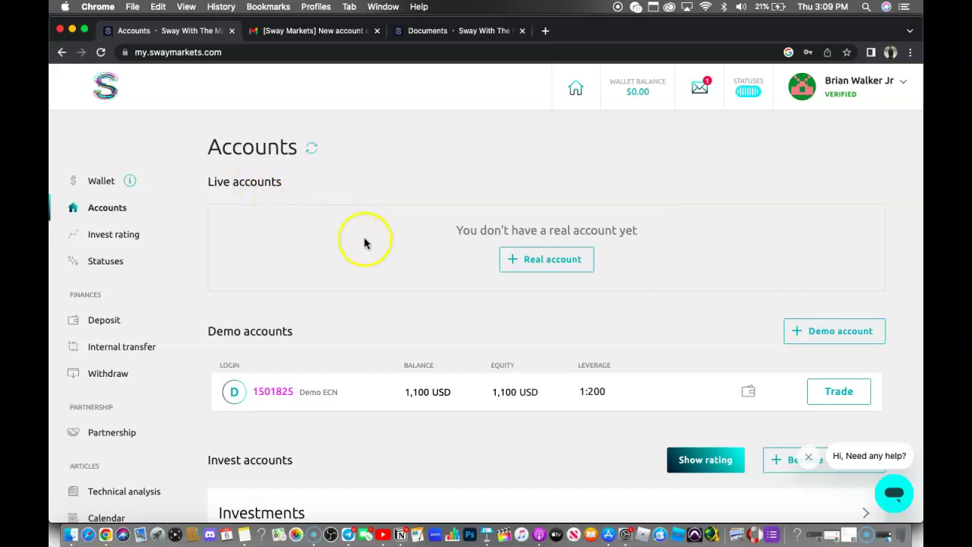